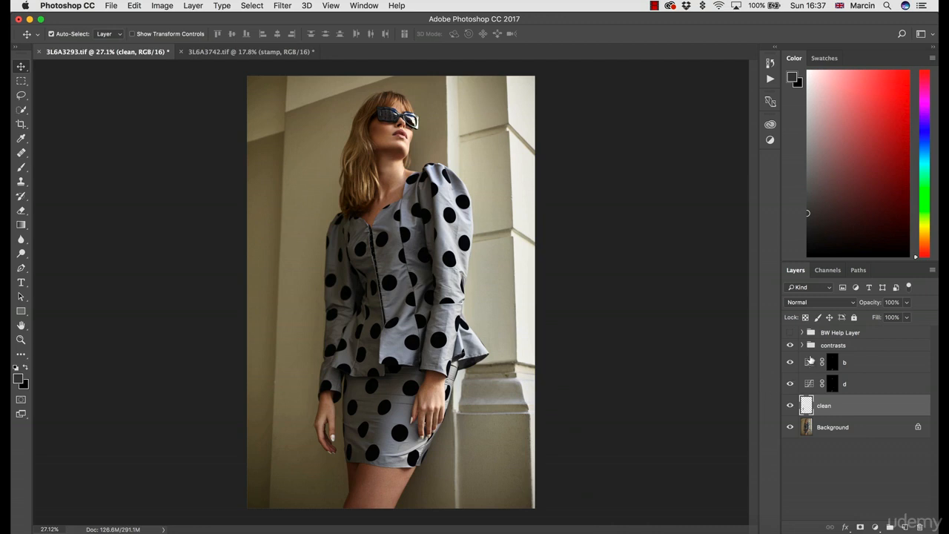
Stamp all visible layers into a new layer above the contrasts group and name it "stamp"
click(838, 347)
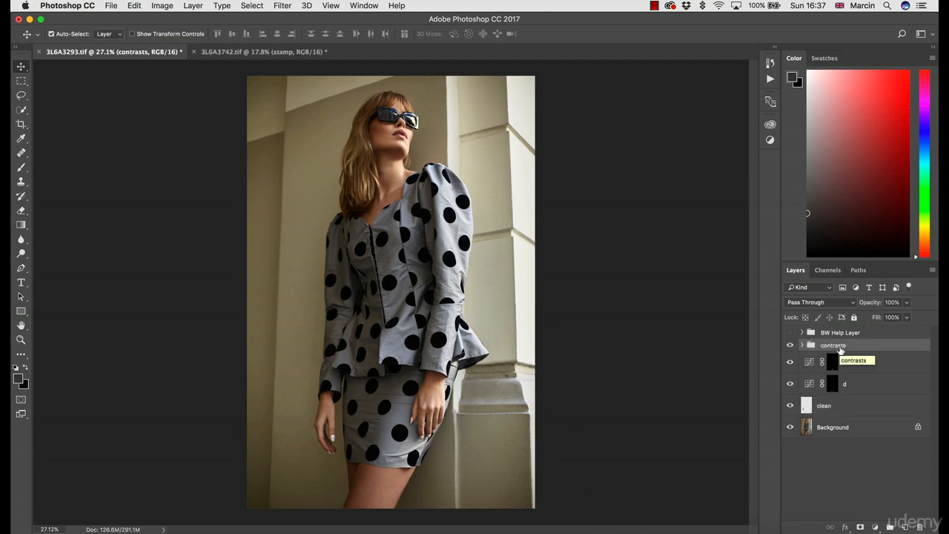
key(alt+shift+super+e)
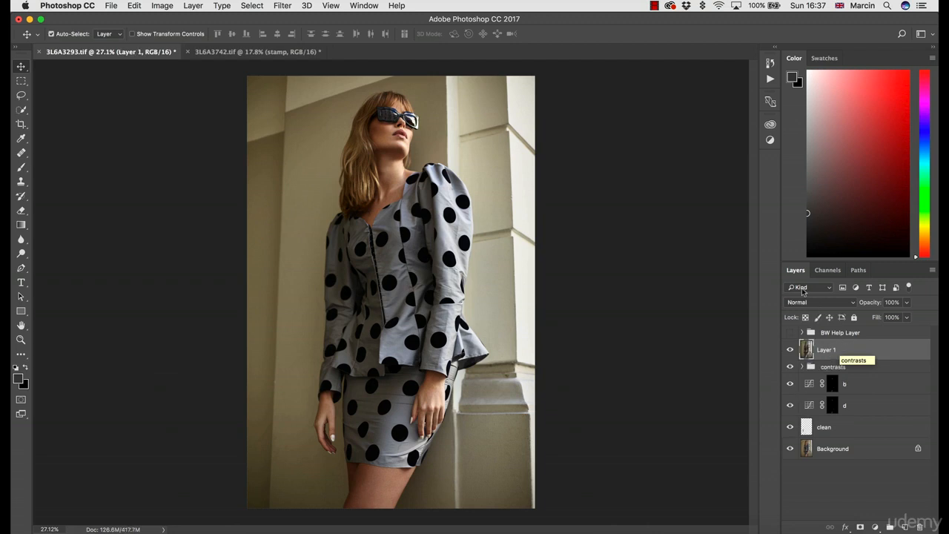
double_click(828, 350)
text(stam)
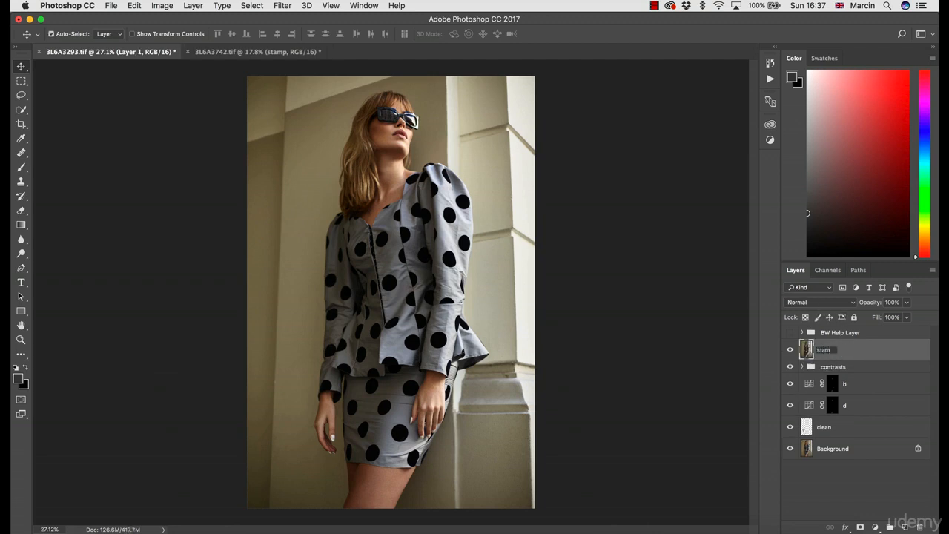
text(p)
key(Return)
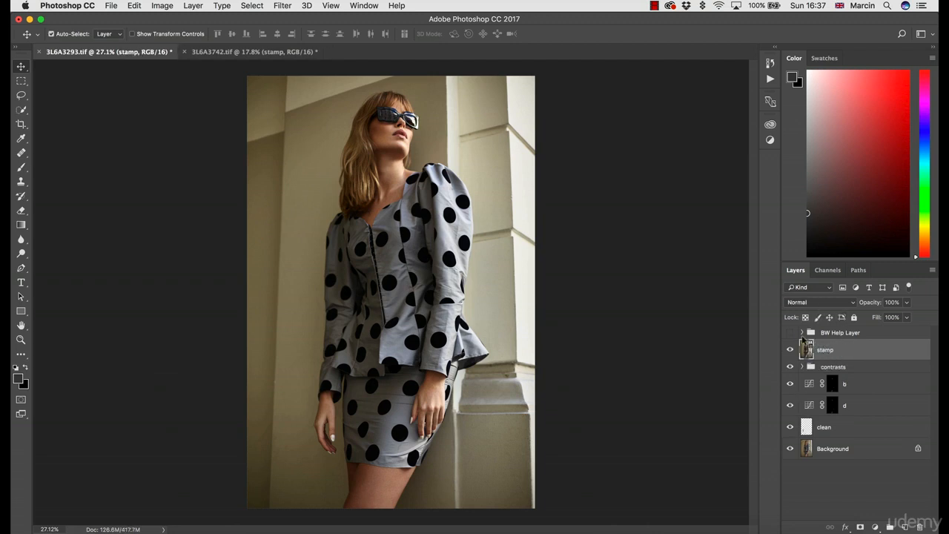
Convert the stamp layer to a smart object and open it in the Camera Raw Filter
right_click(847, 353)
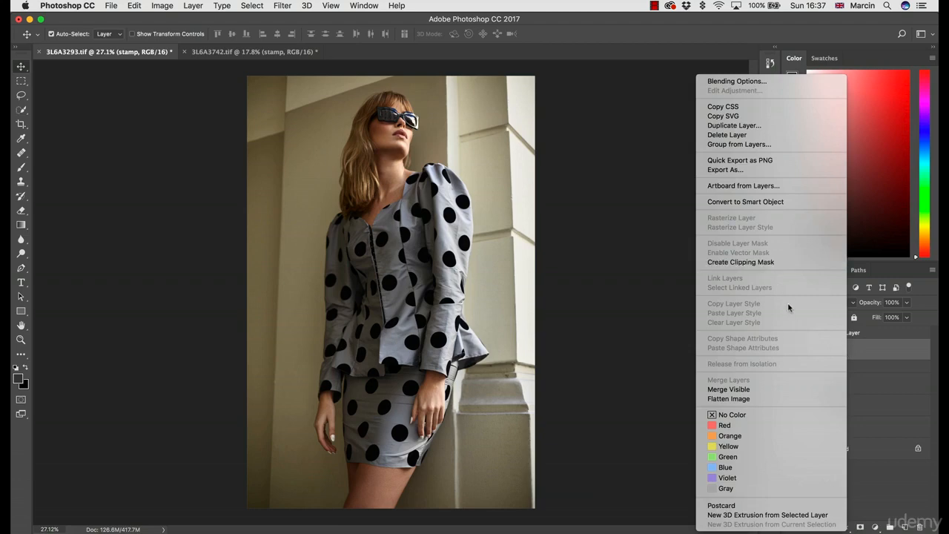
click(768, 203)
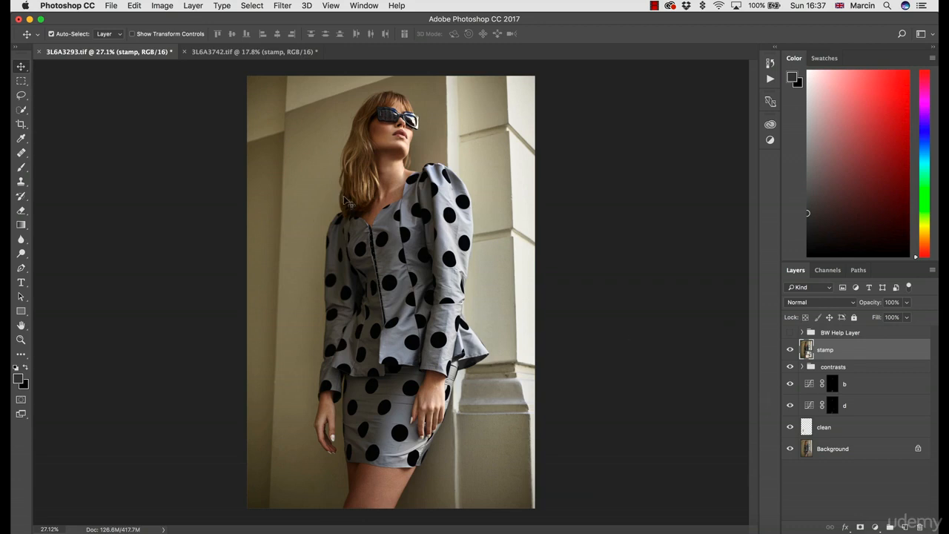
click(279, 6)
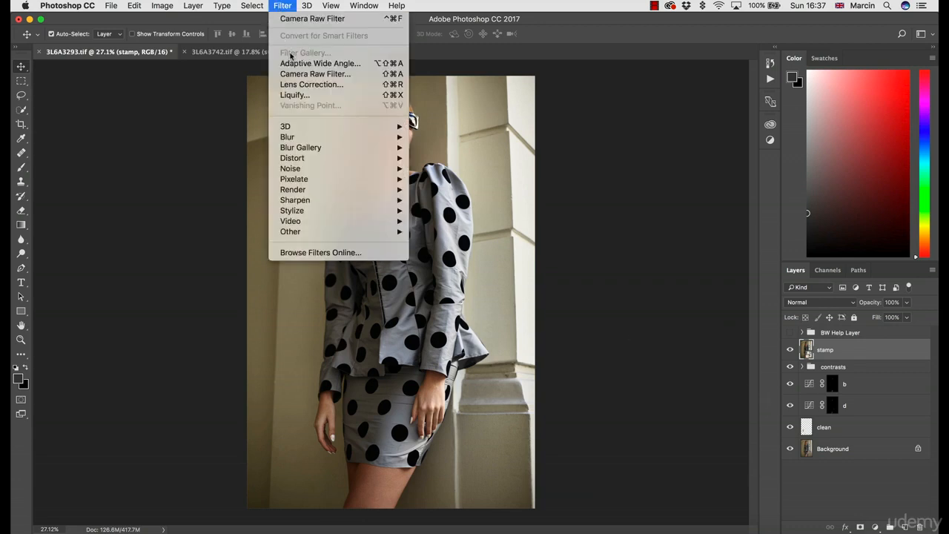
click(312, 74)
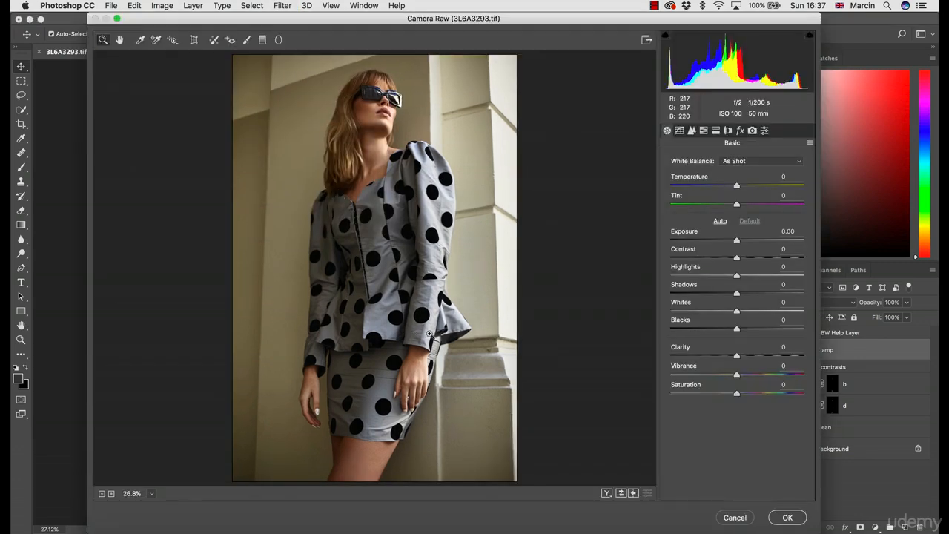
Convert the image to grayscale and set the grayscale mix to Reds -2 and Yellows -37
click(705, 135)
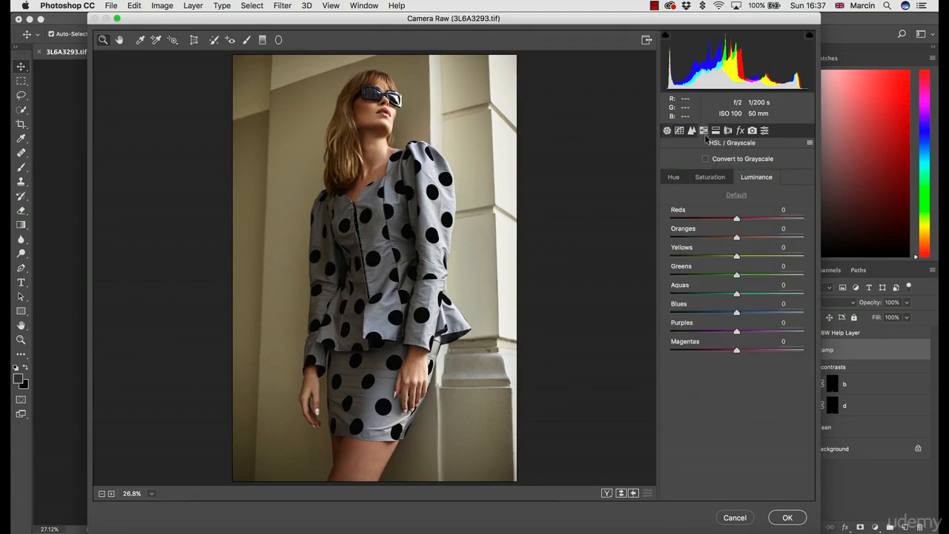
click(706, 160)
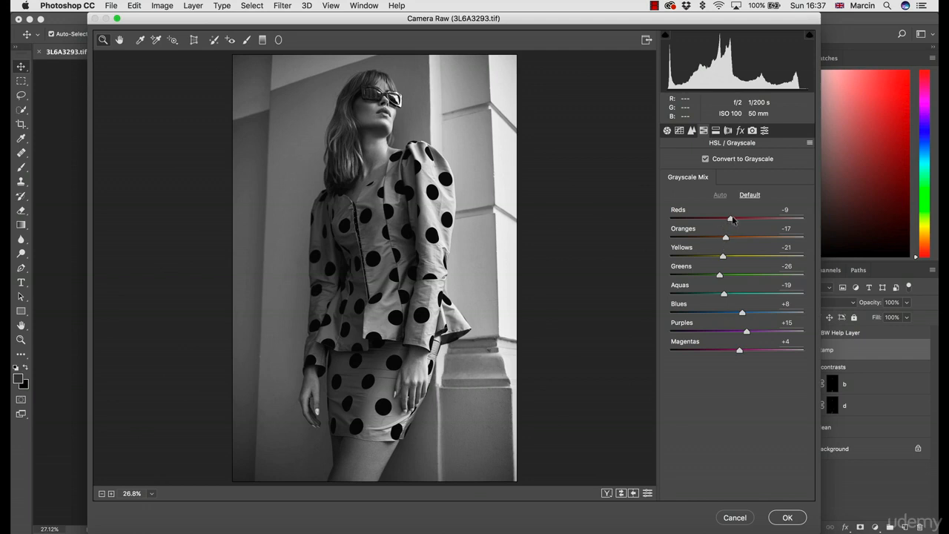
mouse_move(732, 219)
mouse_down()
mouse_move(691, 220)
mouse_move(747, 221)
mouse_move(709, 221)
mouse_move(743, 221)
mouse_move(726, 218)
mouse_up()
click(737, 221)
mouse_move(724, 256)
mouse_down()
mouse_move(768, 256)
mouse_move(676, 250)
mouse_move(787, 256)
mouse_move(697, 254)
mouse_move(677, 241)
mouse_move(752, 250)
mouse_move(711, 248)
mouse_up()
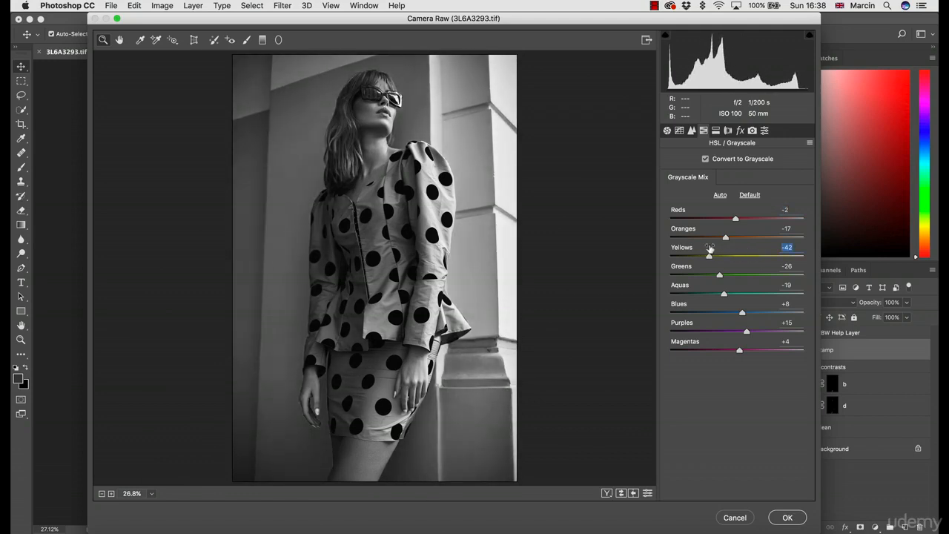
drag(710, 258, 712, 258)
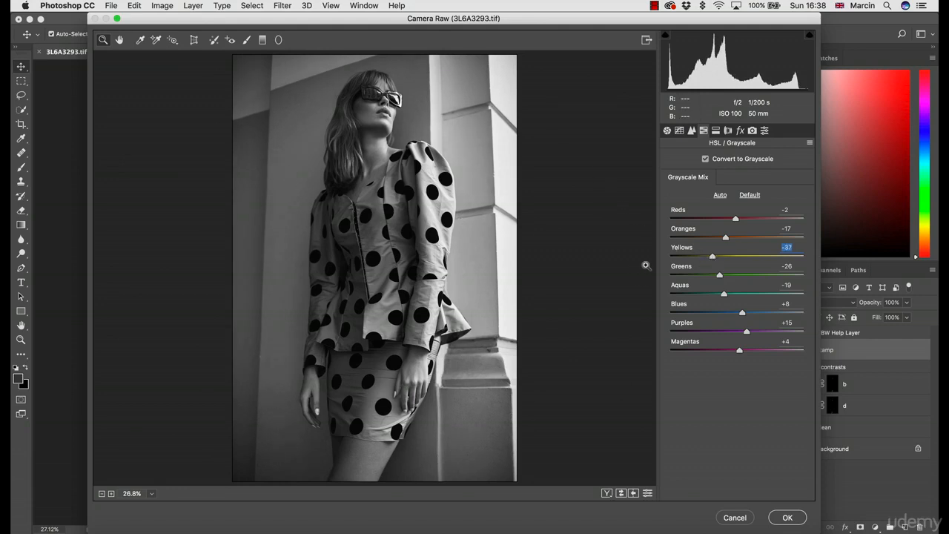
Set the basic tone adjustments to Contrast +12, Highlights +12 and Shadows 0
click(667, 131)
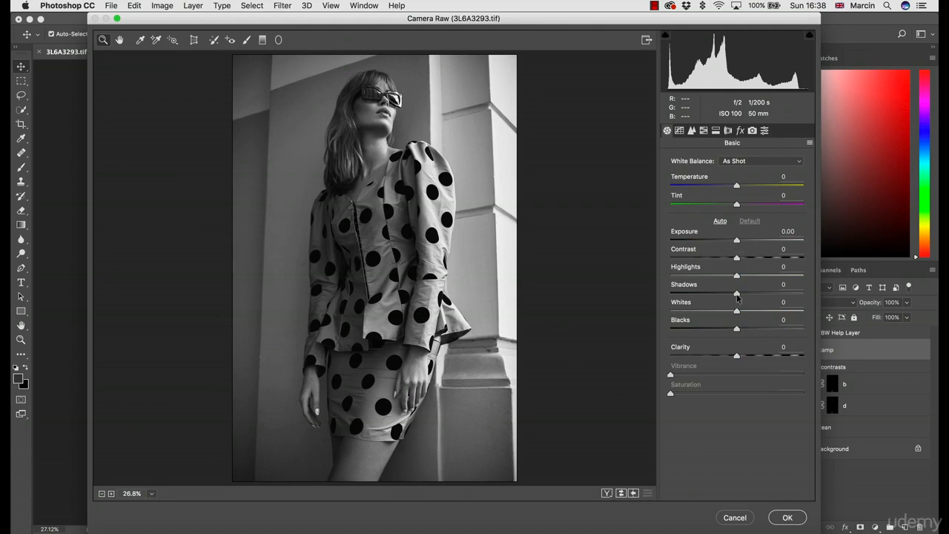
mouse_move(737, 295)
mouse_down()
mouse_move(725, 295)
mouse_move(751, 276)
mouse_move(750, 260)
mouse_move(733, 293)
mouse_up()
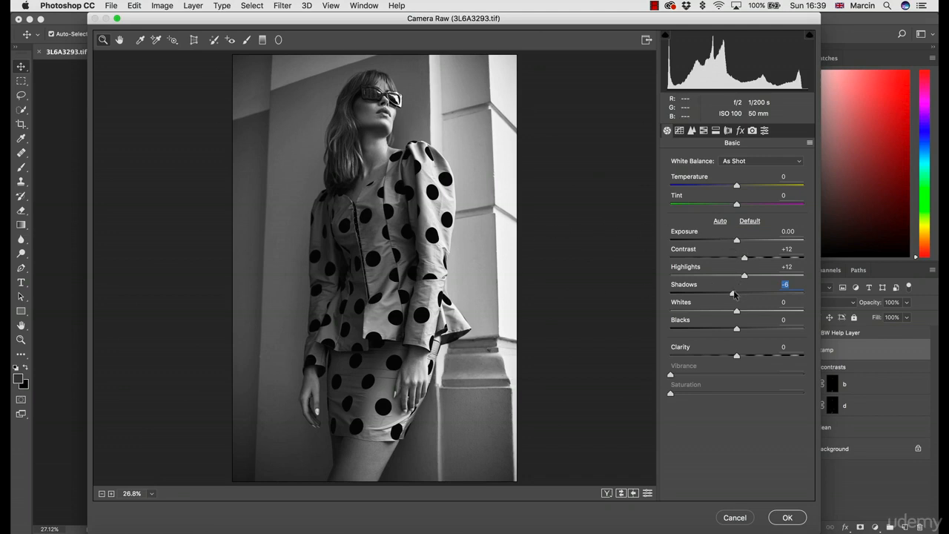
drag(733, 293, 739, 294)
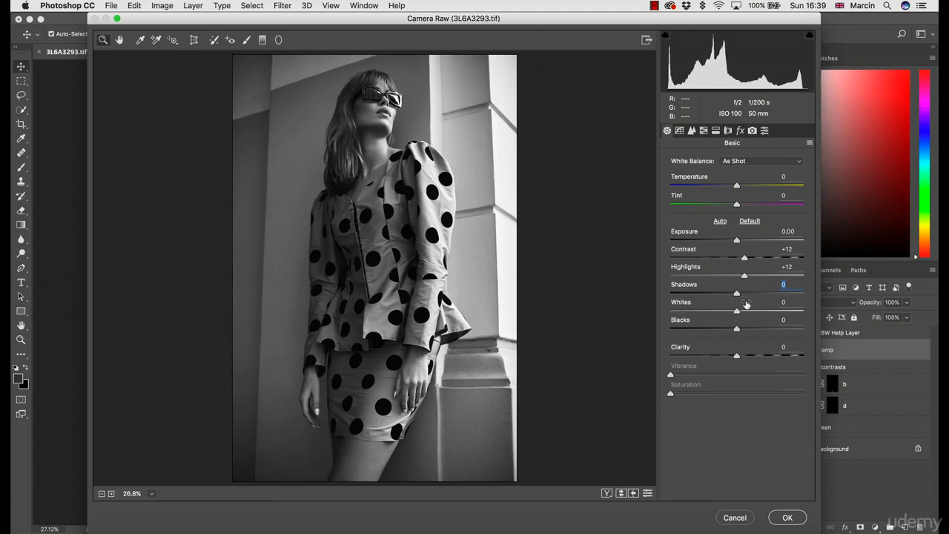
Set Yellows to -28 in the grayscale mix and raise the basic Shadows adjustment to +5
click(704, 131)
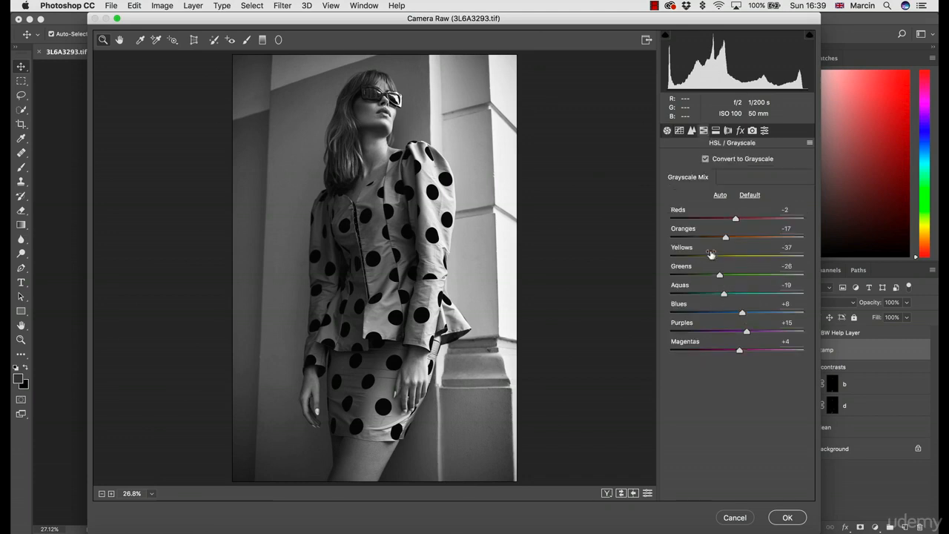
drag(712, 257, 717, 258)
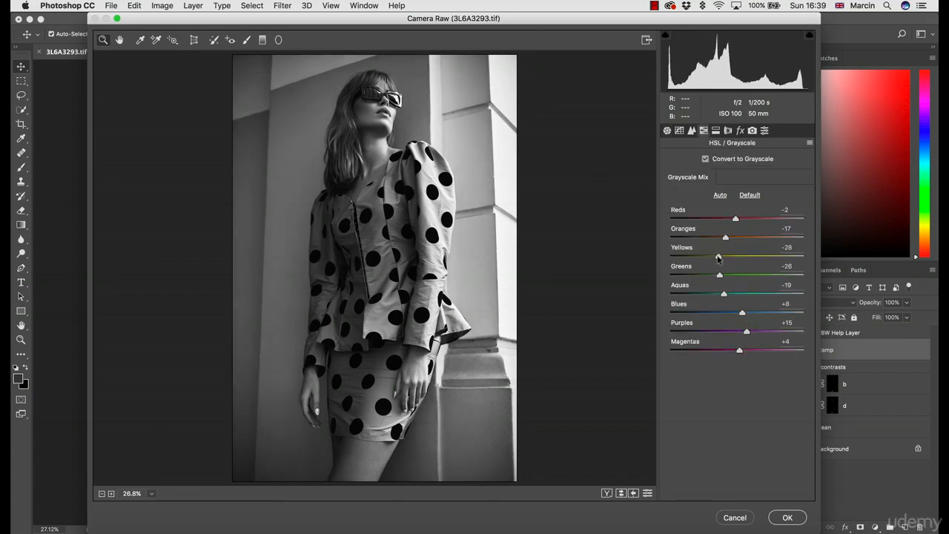
click(718, 258)
click(667, 130)
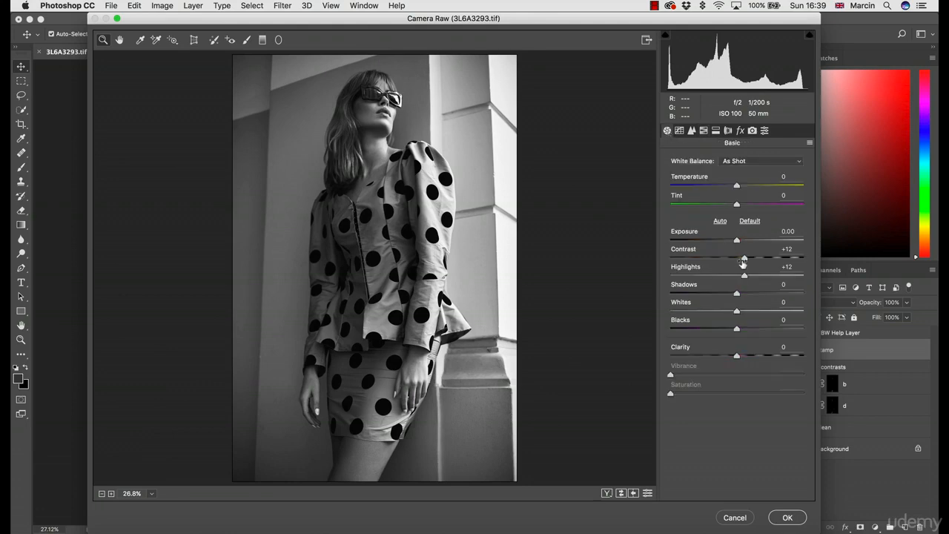
drag(736, 292, 742, 294)
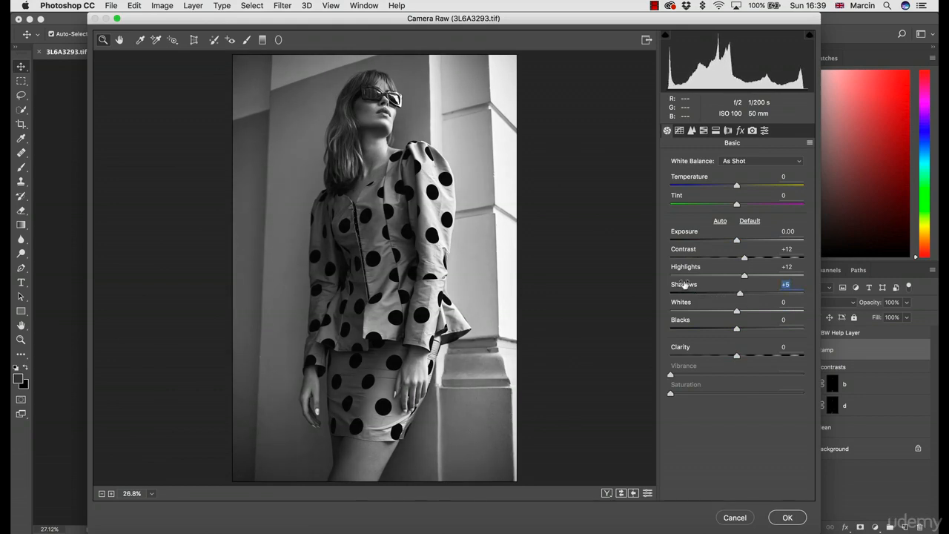
Darken the yellow tones by lowering the Yellows value in the grayscale mix
click(704, 131)
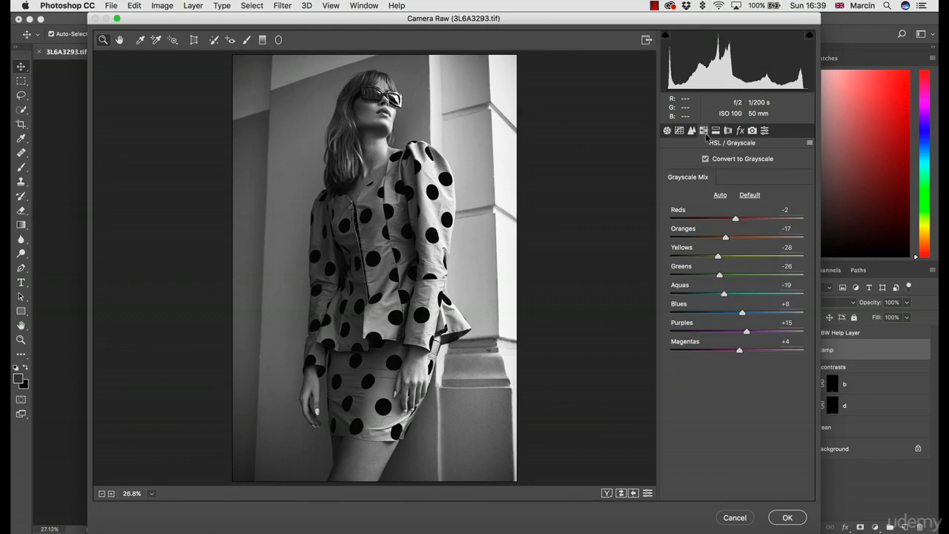
click(710, 257)
Raise the basic Contrast adjustment to +18 and set Shadows to +3
click(667, 131)
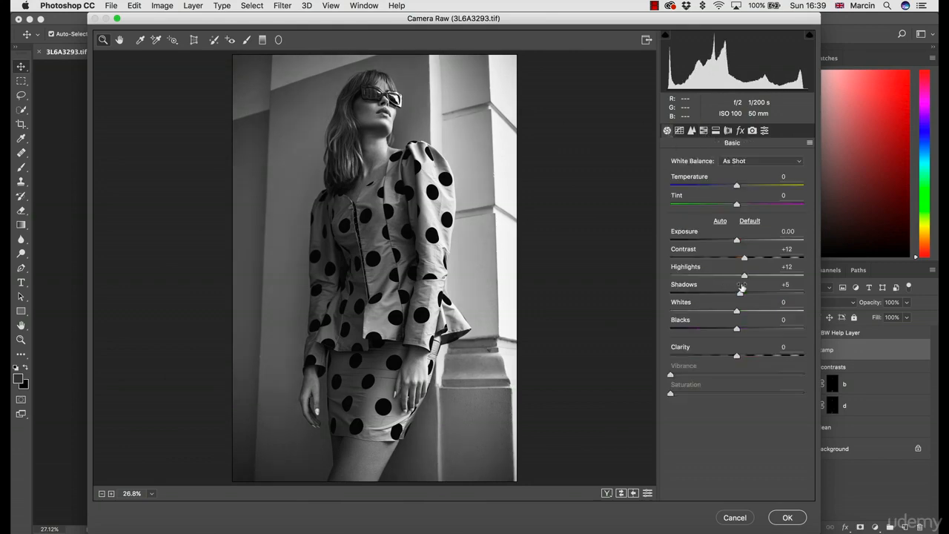
drag(740, 293, 743, 292)
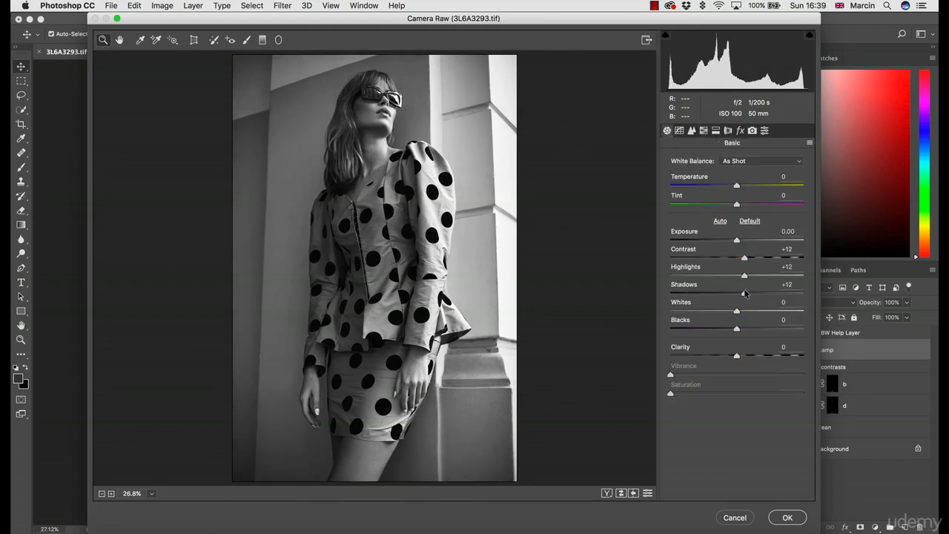
drag(746, 259, 750, 258)
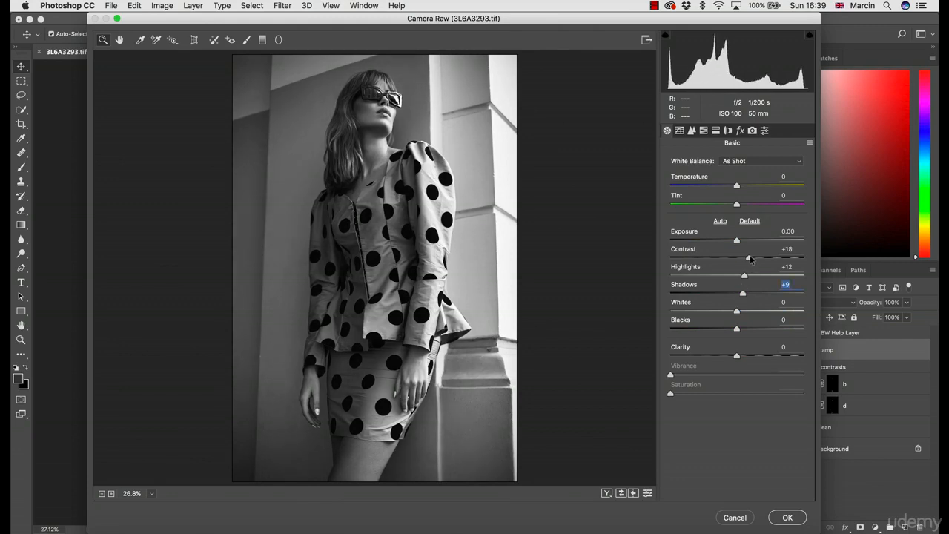
mouse_move(742, 293)
mouse_down()
mouse_move(717, 291)
mouse_move(740, 290)
mouse_up()
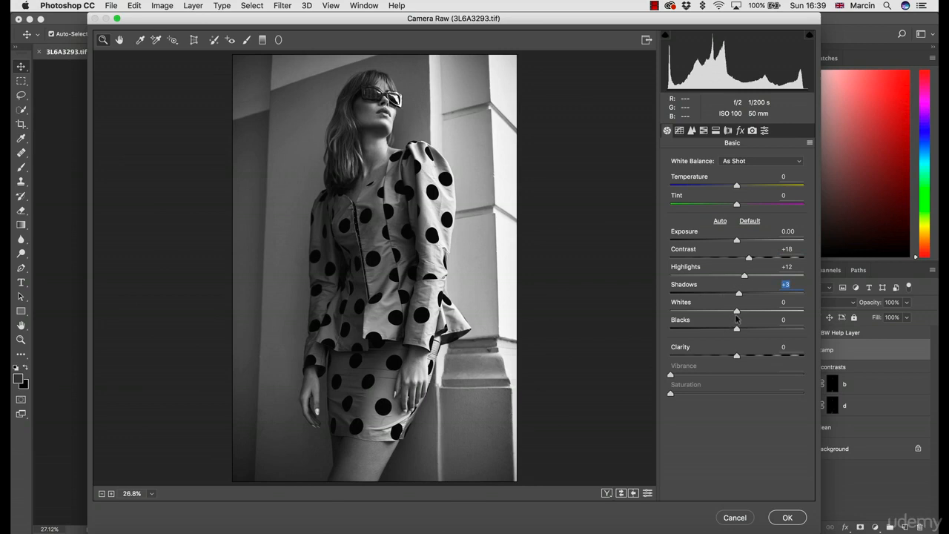
Set the basic tone adjustments to Exposure +0.10, Contrast +13 and Highlights +17
drag(738, 241, 739, 241)
click(739, 241)
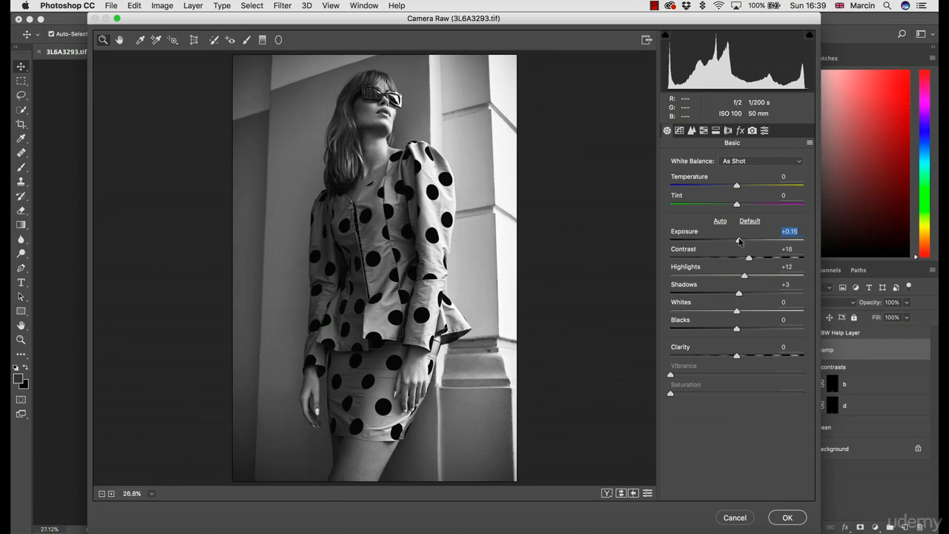
key(Down)
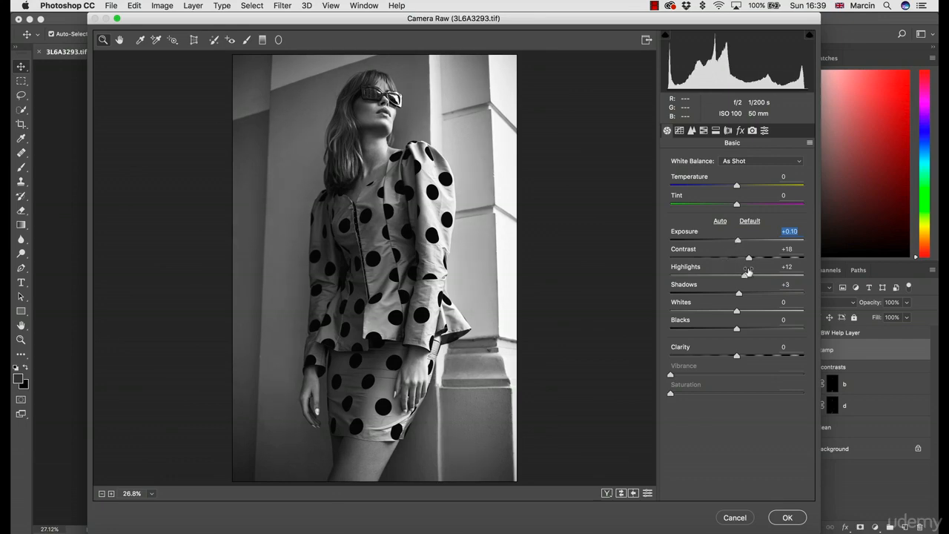
mouse_move(748, 258)
mouse_down()
mouse_move(765, 276)
mouse_move(747, 272)
mouse_up()
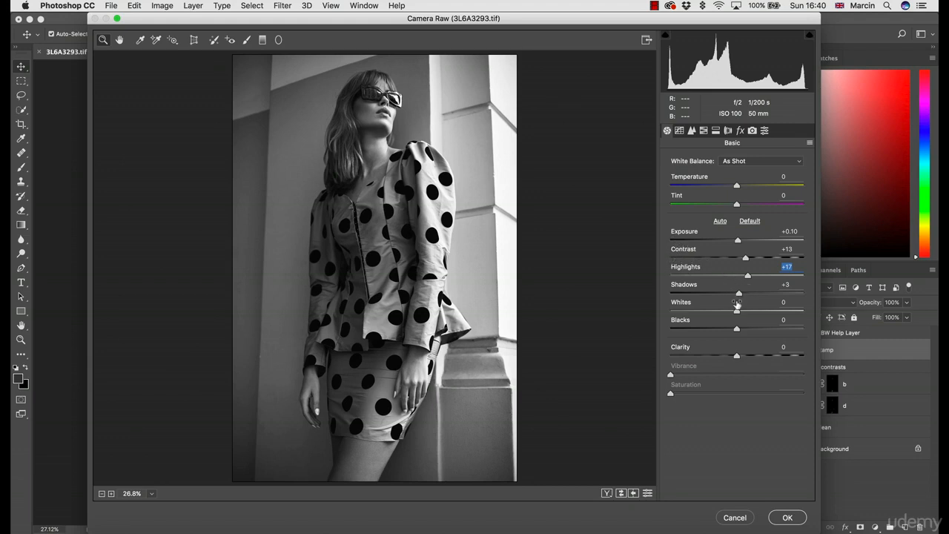
Reset the Shadows, Highlights, Contrast and Exposure adjustments to 0
click(788, 285)
text(0)
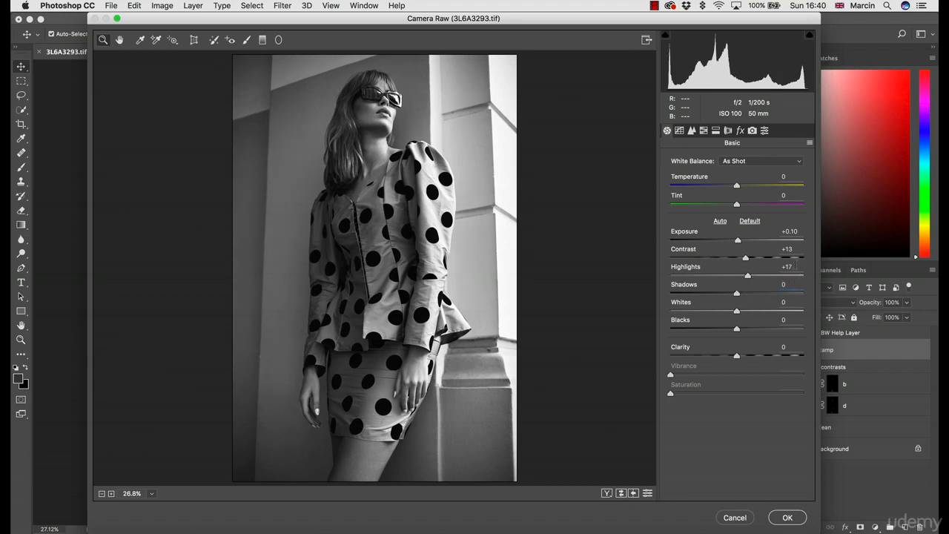
click(787, 267)
text(0.10)
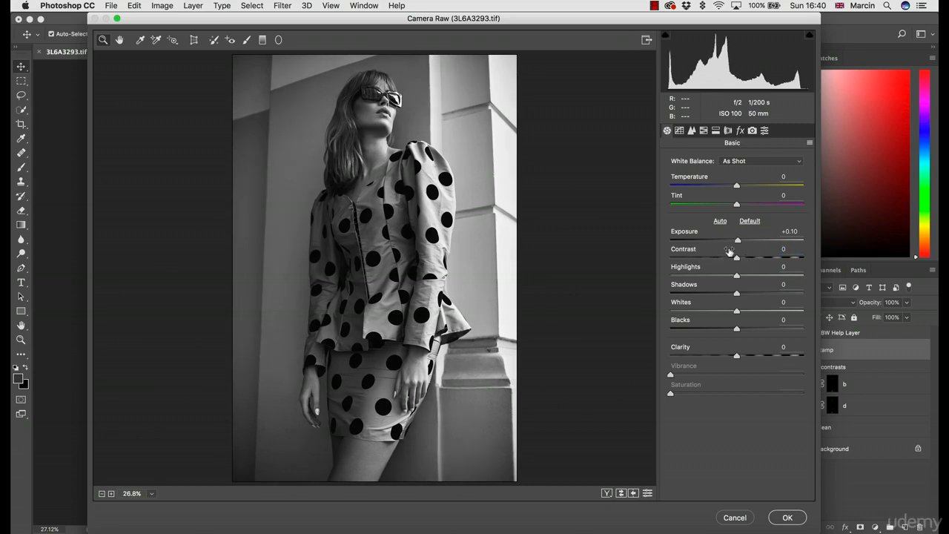
double_click(737, 240)
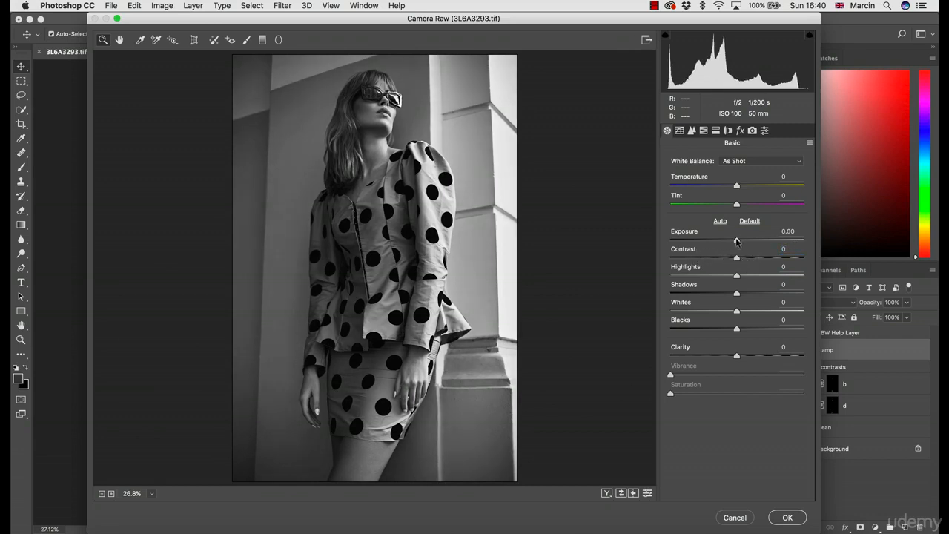
Set the basic tone adjustments to Exposure +0.10, Shadows +5, Highlights +18 and Contrast +8
drag(736, 240, 738, 241)
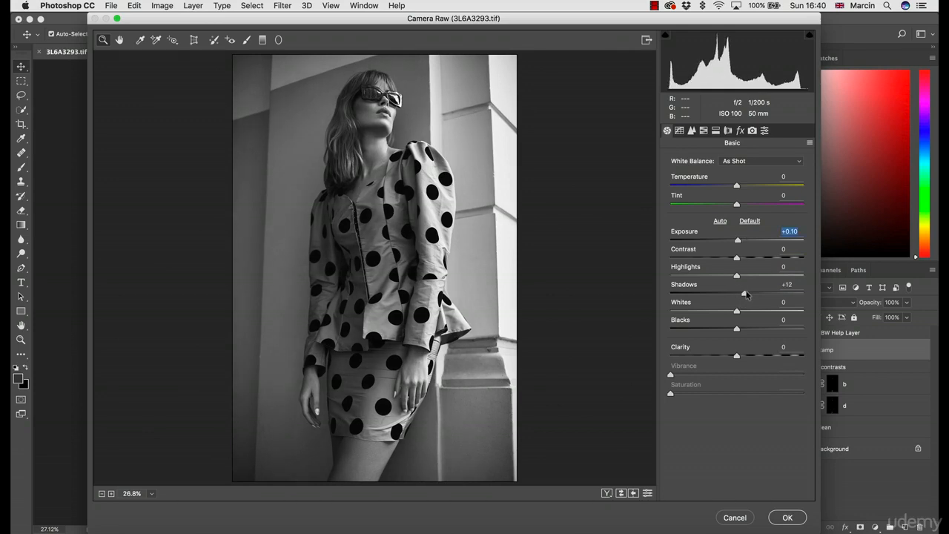
drag(746, 294, 743, 294)
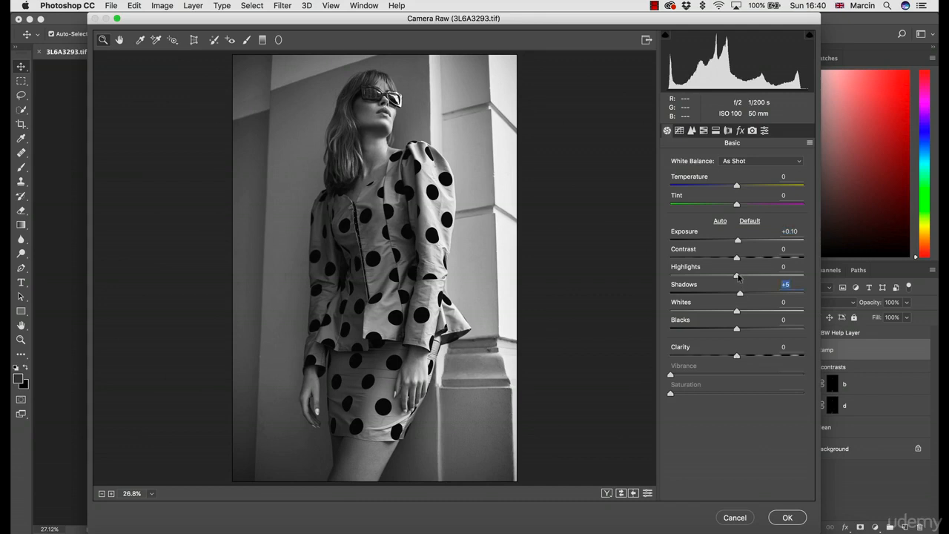
mouse_move(737, 258)
mouse_down()
mouse_move(750, 275)
mouse_move(745, 261)
mouse_up()
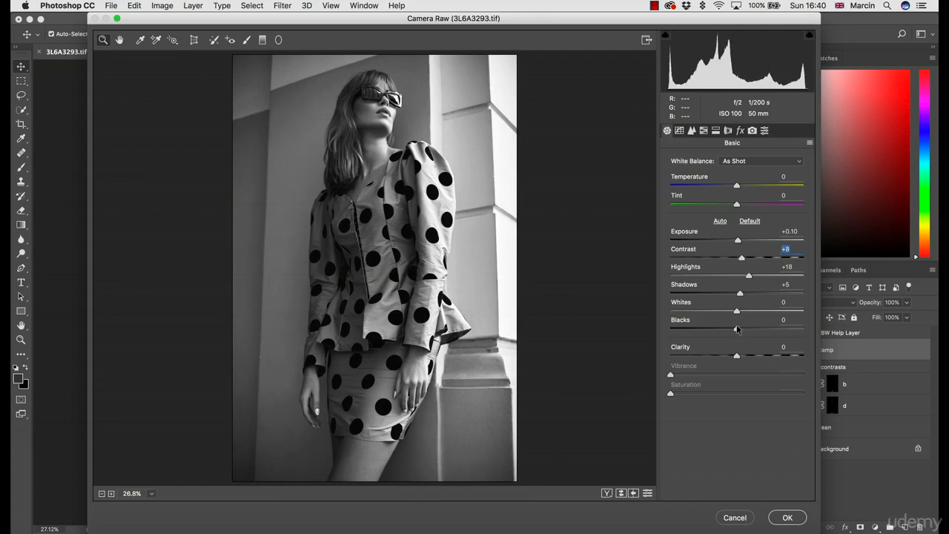
Deepen the Blacks to -15 and raise the Shadows to +8
mouse_move(737, 327)
mouse_down()
mouse_move(704, 327)
mouse_move(726, 324)
mouse_up()
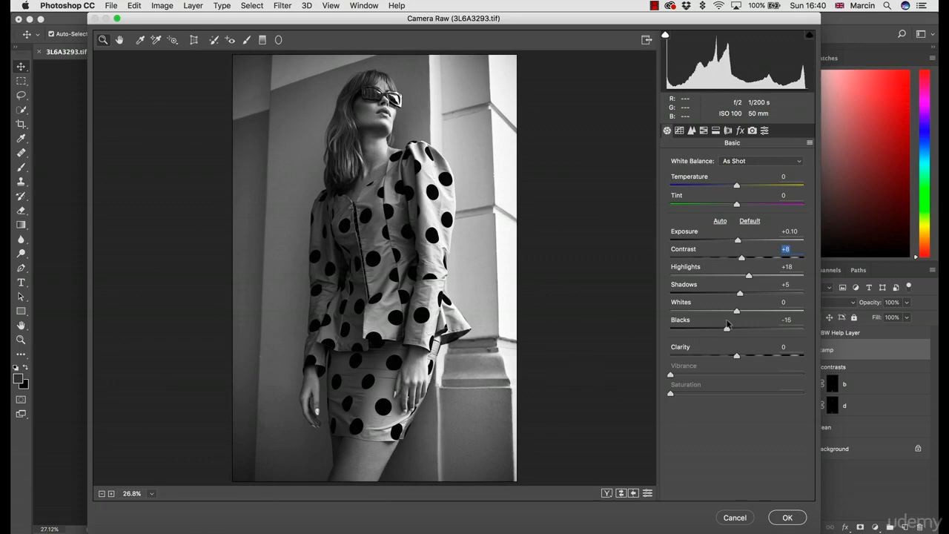
click(727, 324)
drag(739, 292, 741, 294)
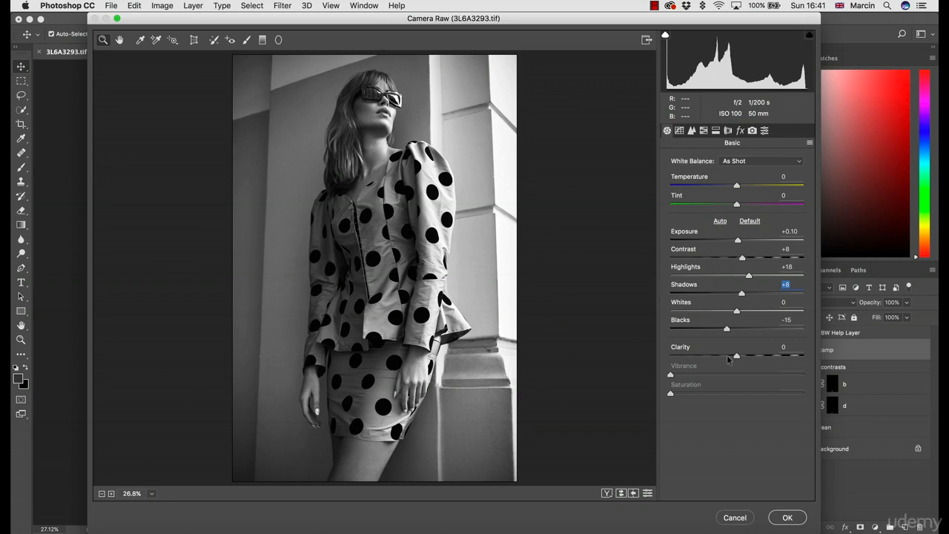
Apply the Camera Raw adjustments and compare the photo with the other black-and-white image, 3L6A3742.tif
click(787, 518)
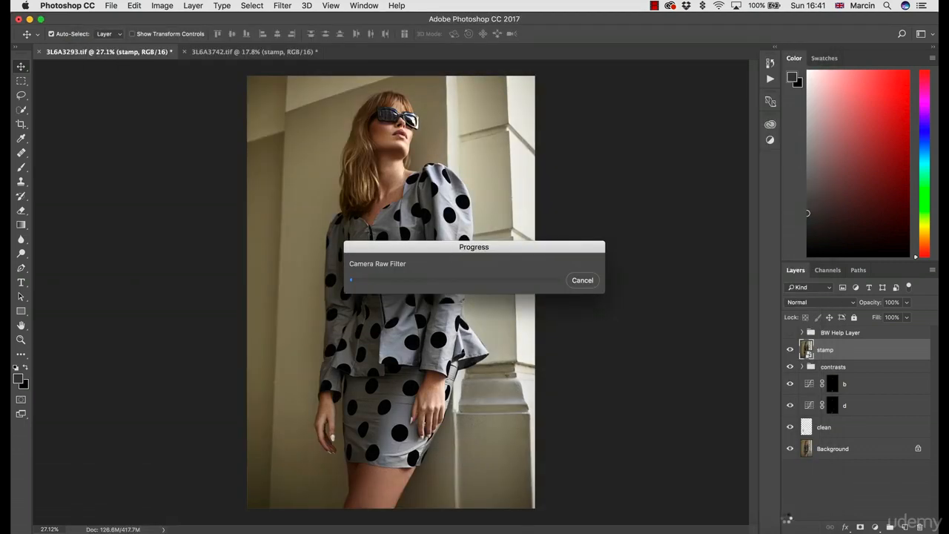
click(223, 52)
click(143, 51)
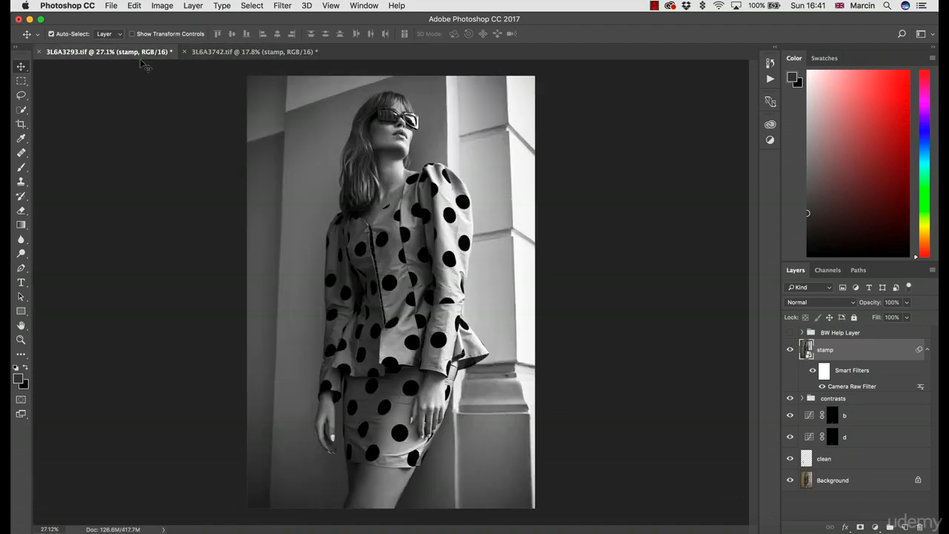
click(245, 52)
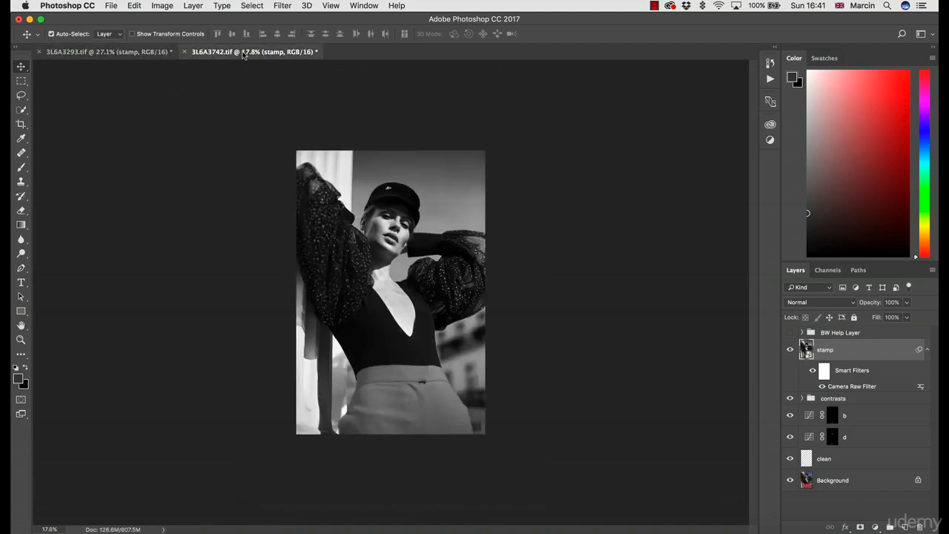
click(123, 52)
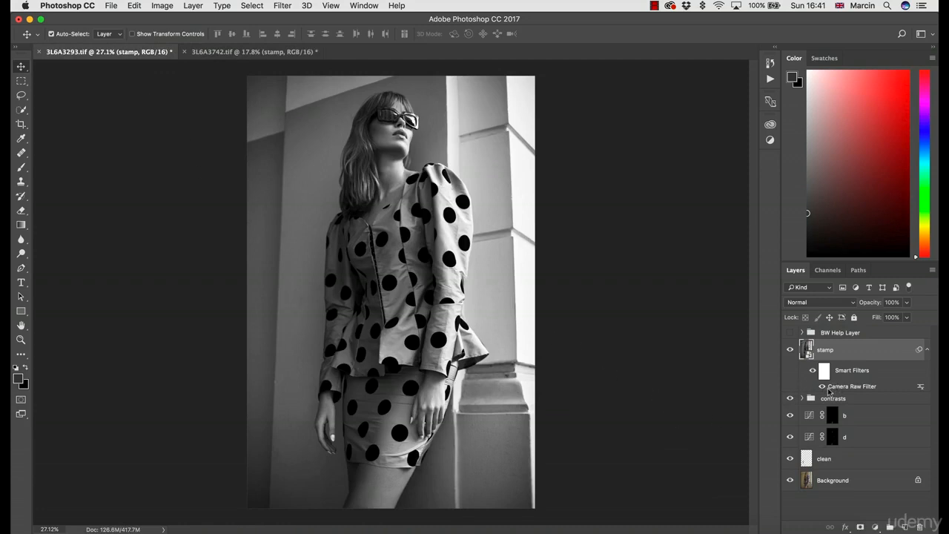
Reopen the stamp layer's Camera Raw smart filter and darken the Yellows to -53 in the grayscale mix
double_click(817, 386)
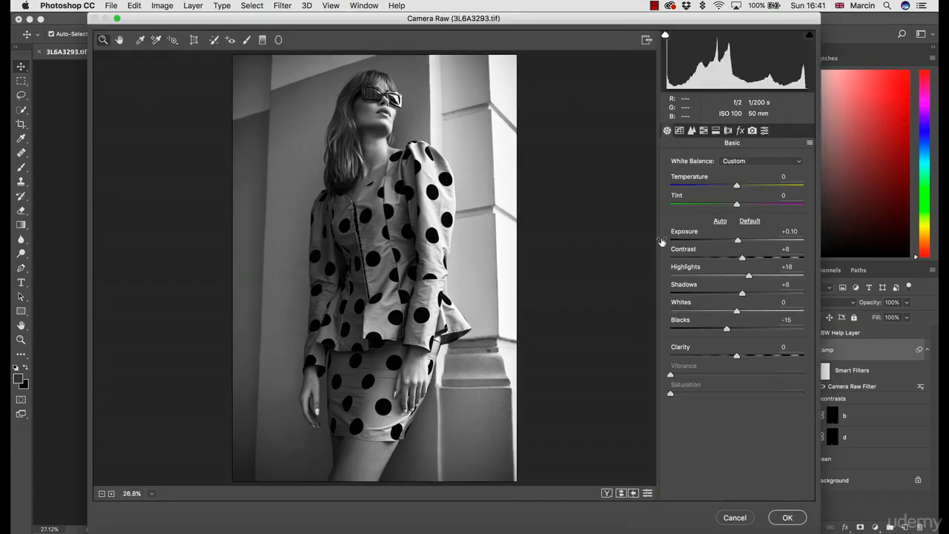
click(705, 131)
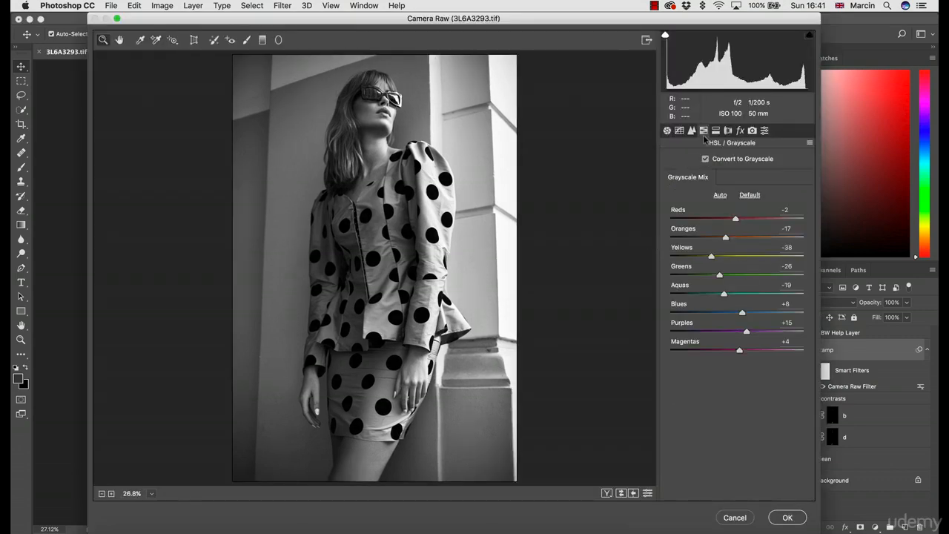
click(699, 257)
drag(699, 257, 702, 257)
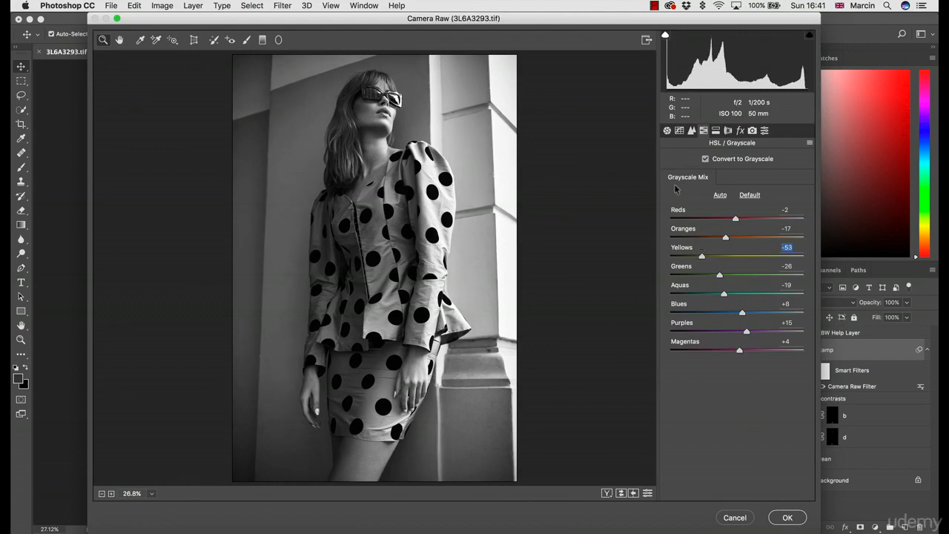
Check the basic tone settings and apply the updated Camera Raw filter, comparing the result with 3L6A3742.tif again
click(667, 131)
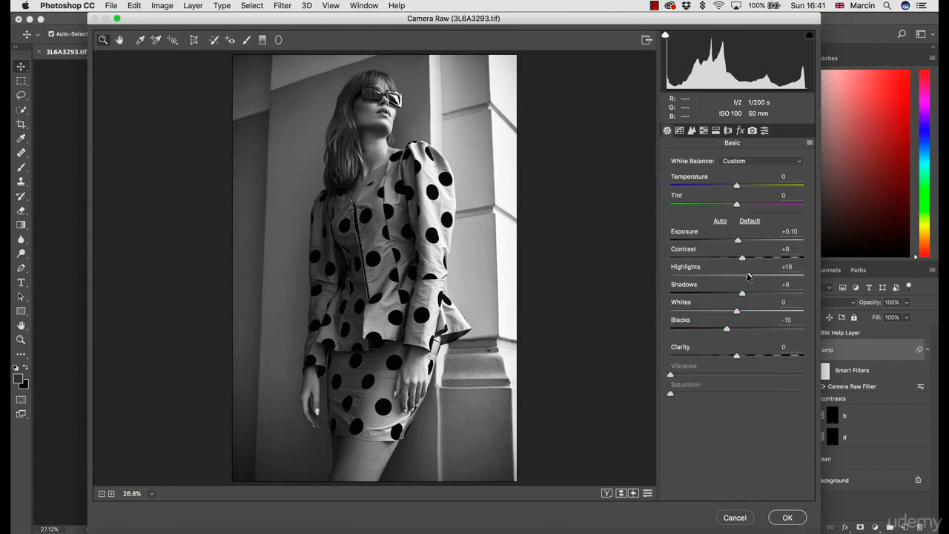
click(749, 275)
click(786, 517)
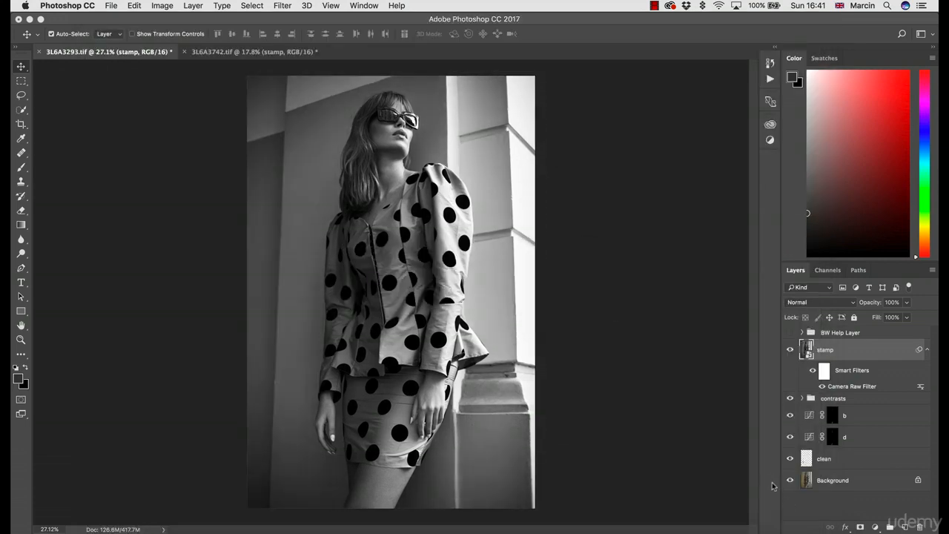
click(230, 56)
key(ctrl+Tab)
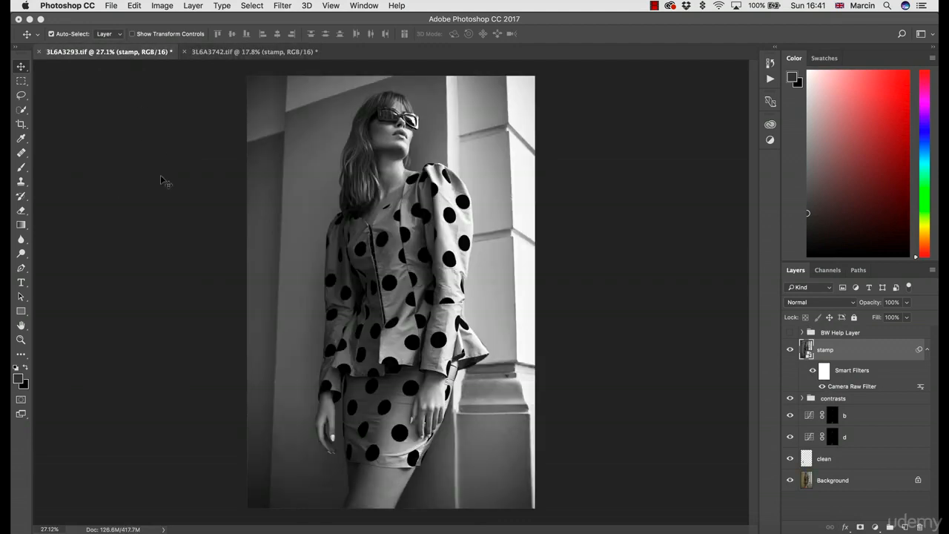